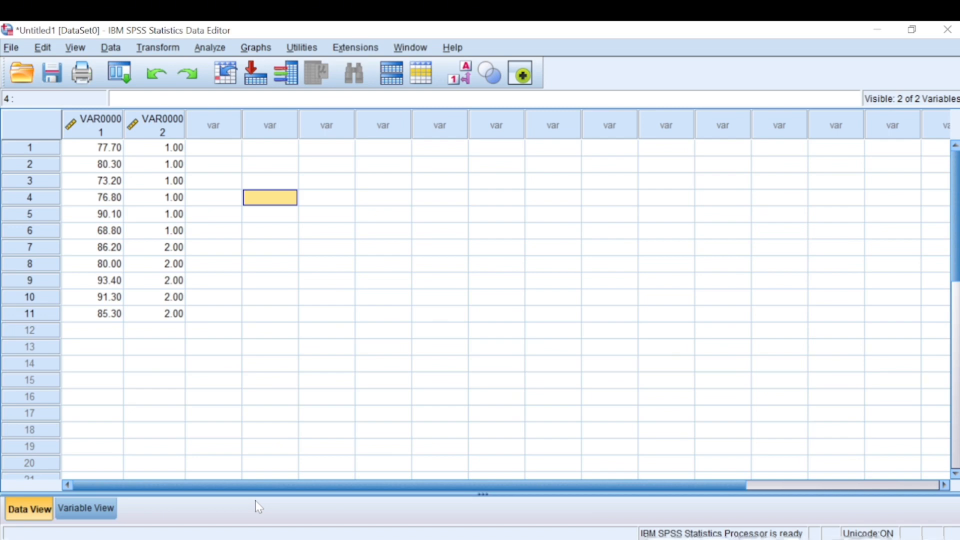
Step: Rename the first variable to Nilai and the second variable to Kelas in the variable definitions
click(240, 446)
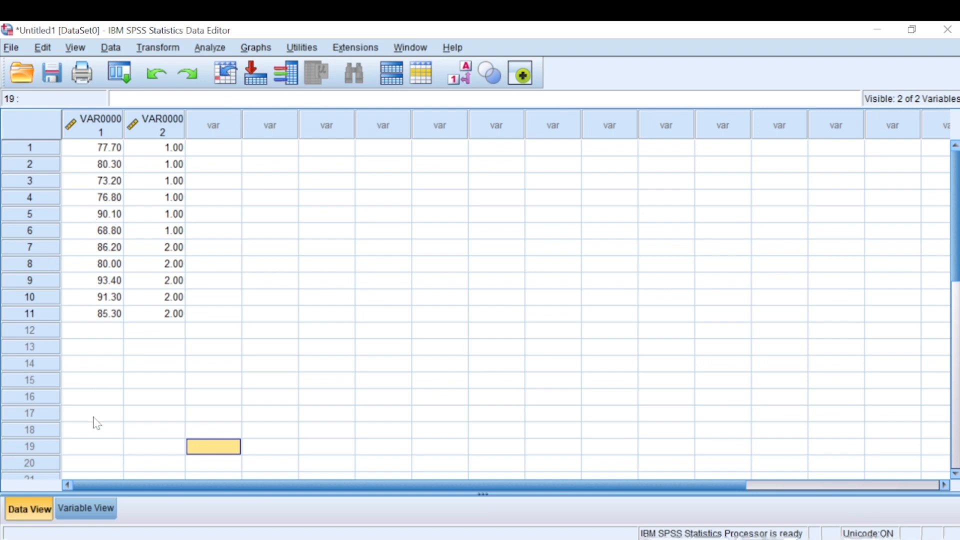
click(74, 505)
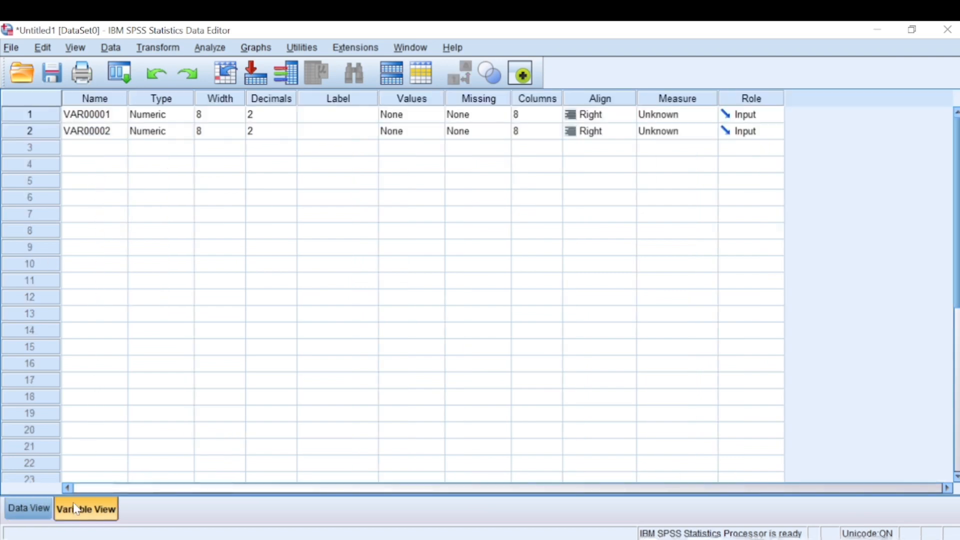
click(112, 118)
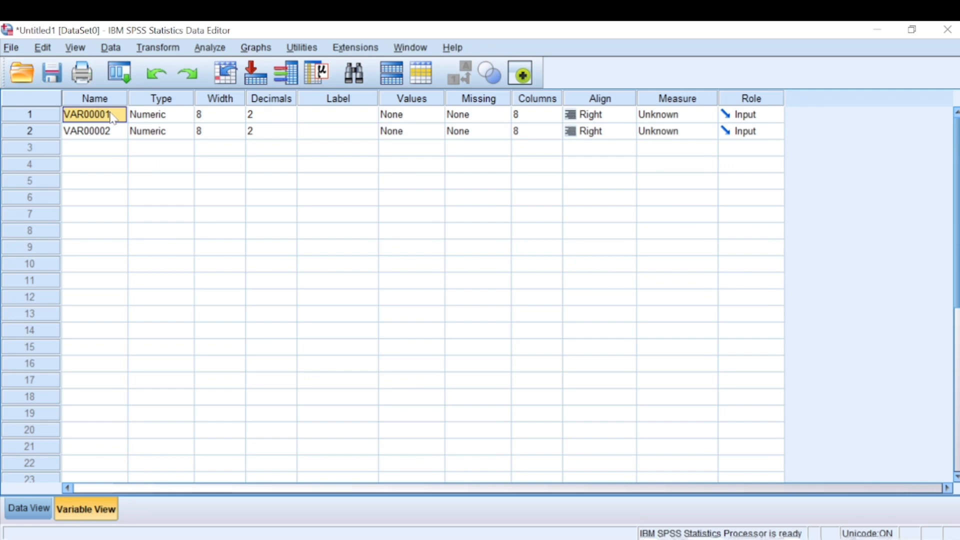
click(110, 115)
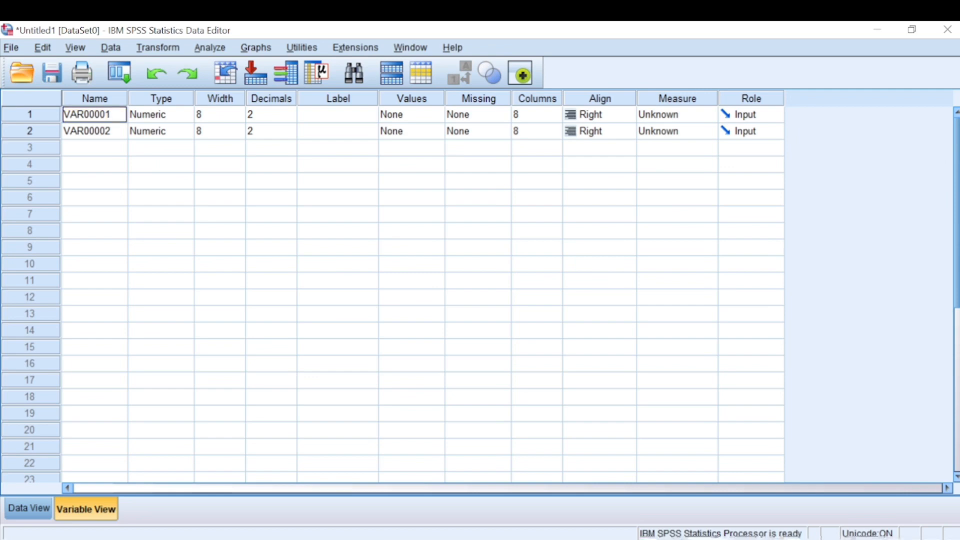
text(Nilai)
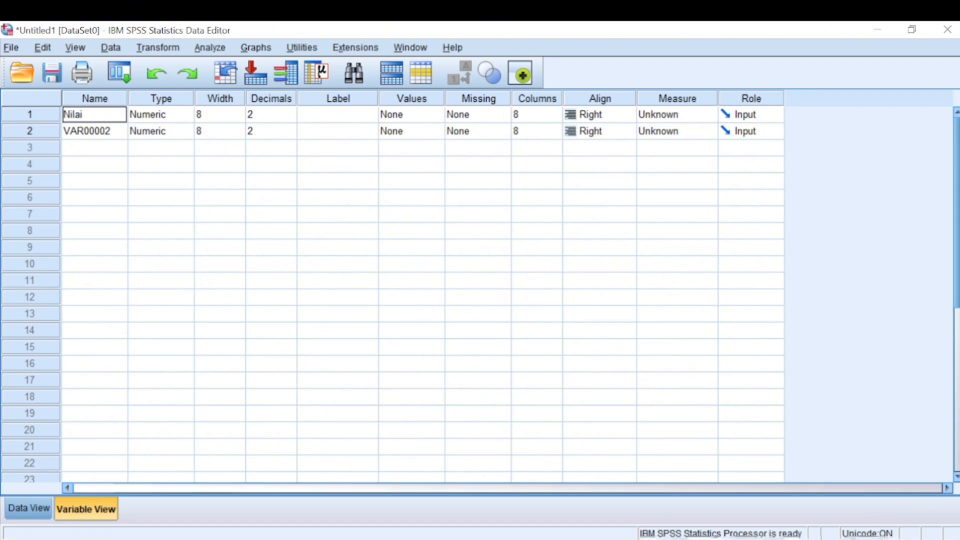
click(103, 135)
double_click(101, 137)
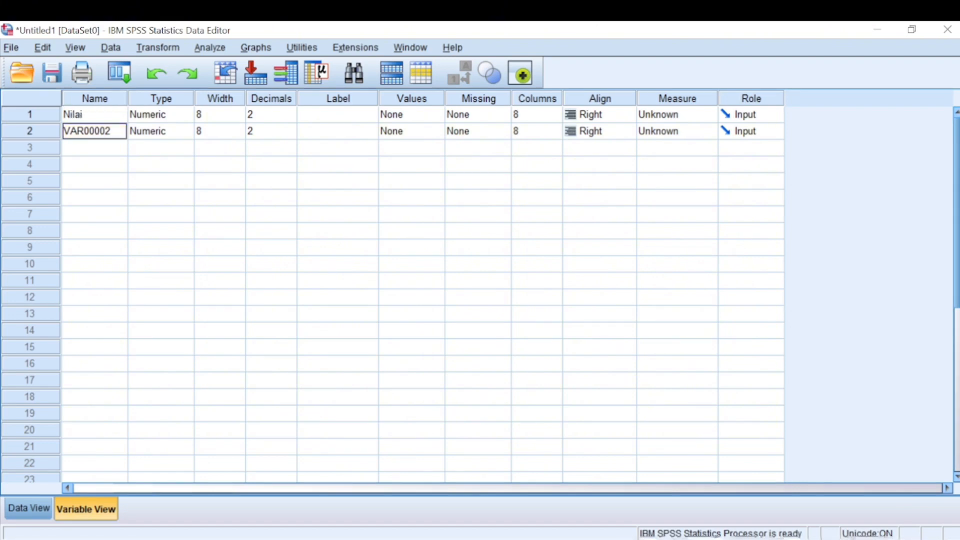
text(Kelas)
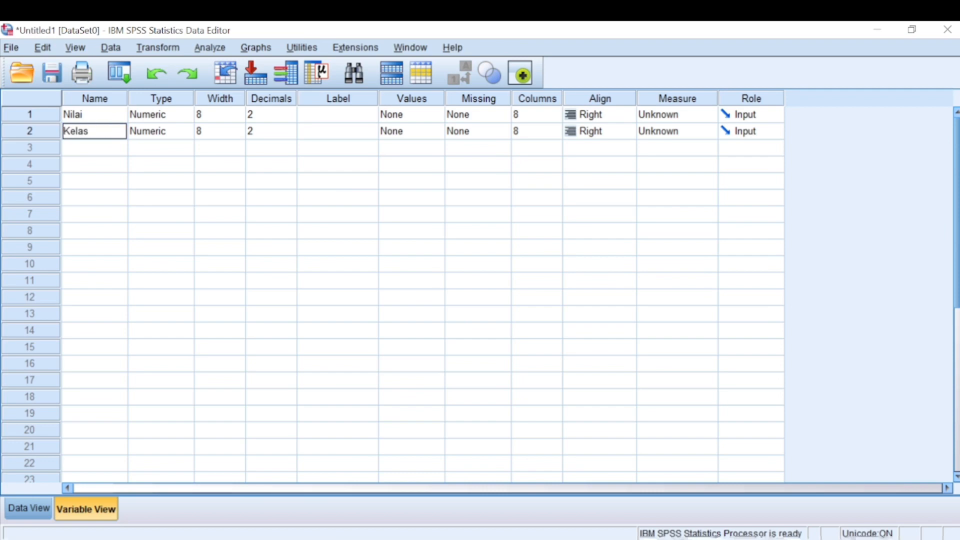
Step: Set the number of decimals to 1 for Nilai and 0 for Kelas
click(169, 116)
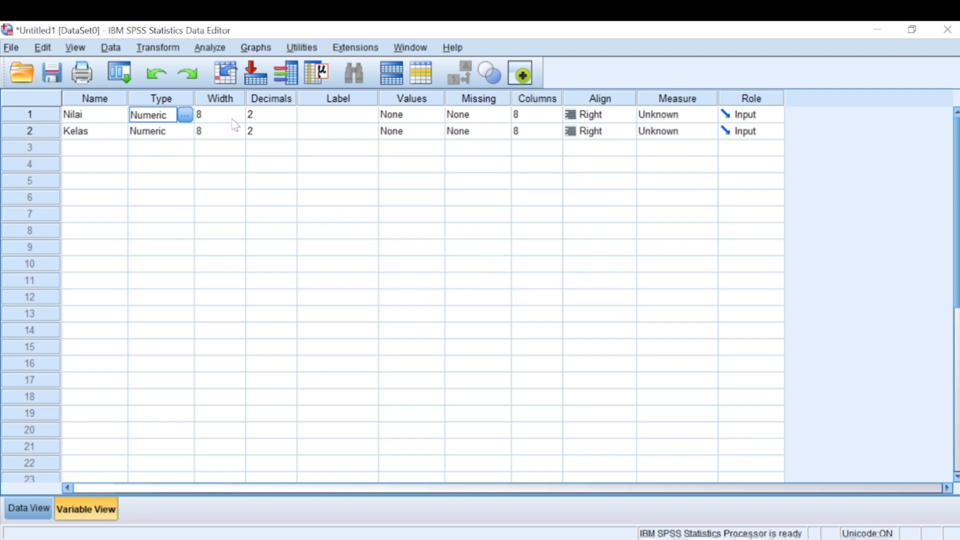
click(269, 116)
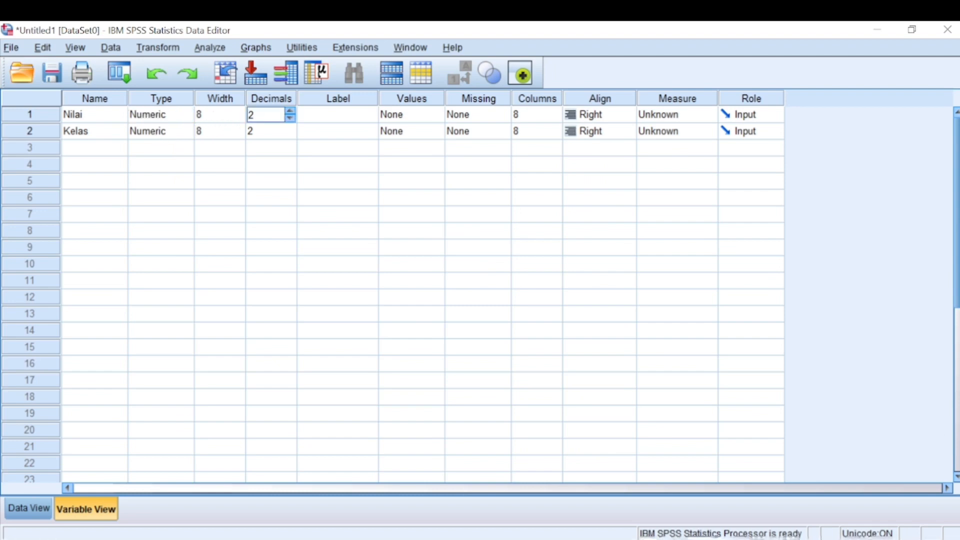
click(290, 119)
click(265, 131)
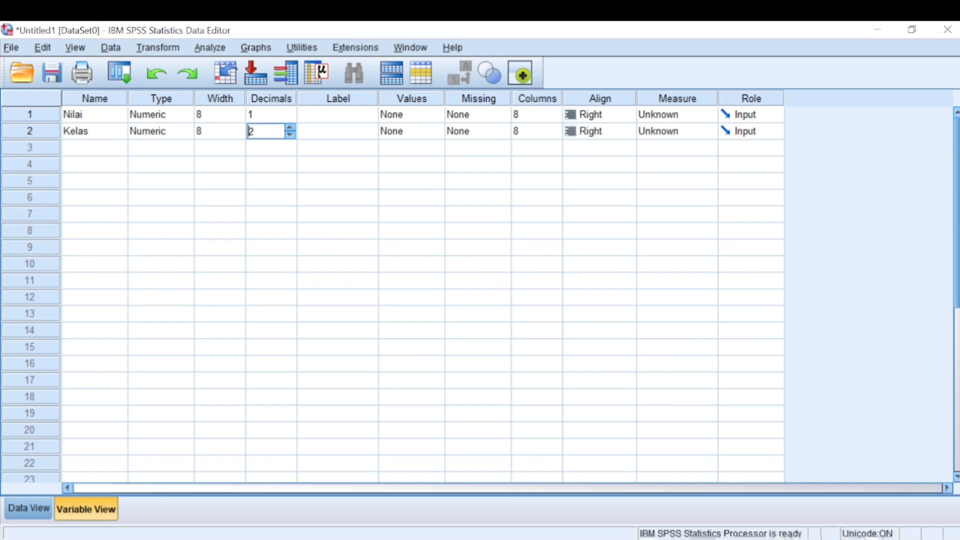
click(290, 135)
click(289, 135)
Step: Set up an Independent-Samples T Test with Nilai as the test variable and Kelas as the grouping variable
click(209, 48)
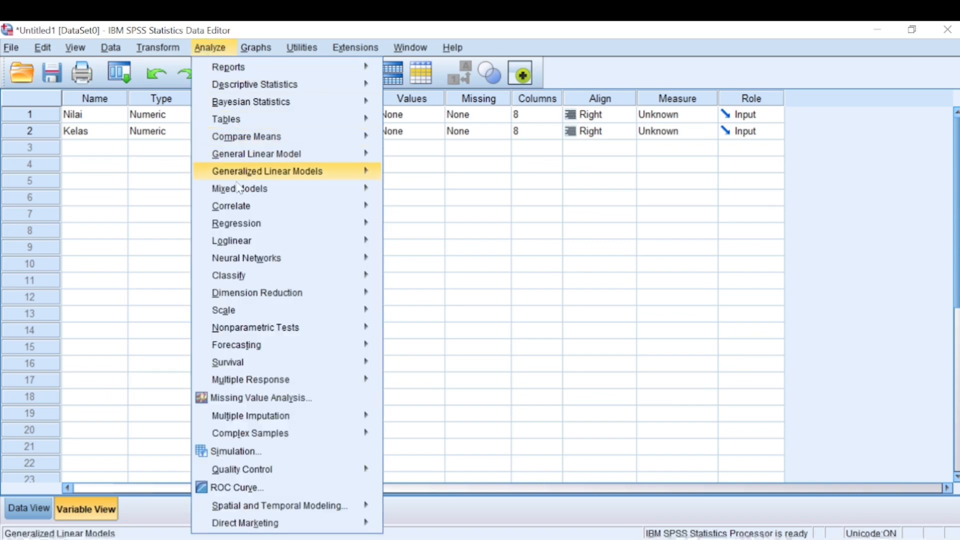
mouse_move(239, 191)
mouse_move(278, 144)
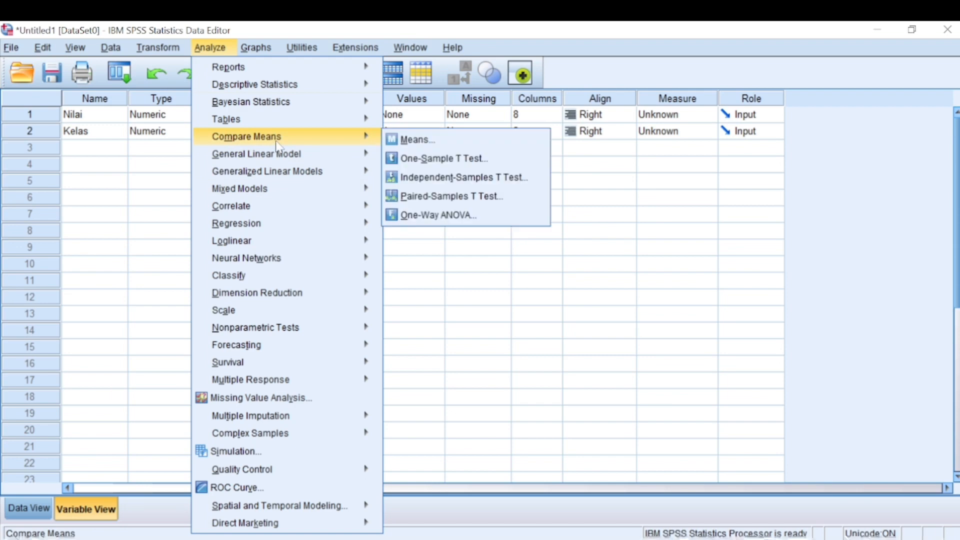
click(418, 174)
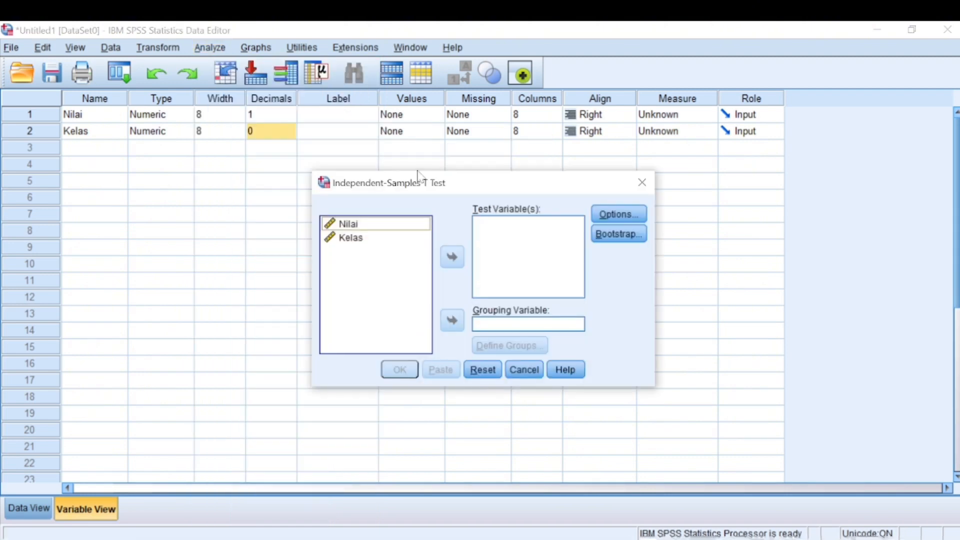
click(381, 225)
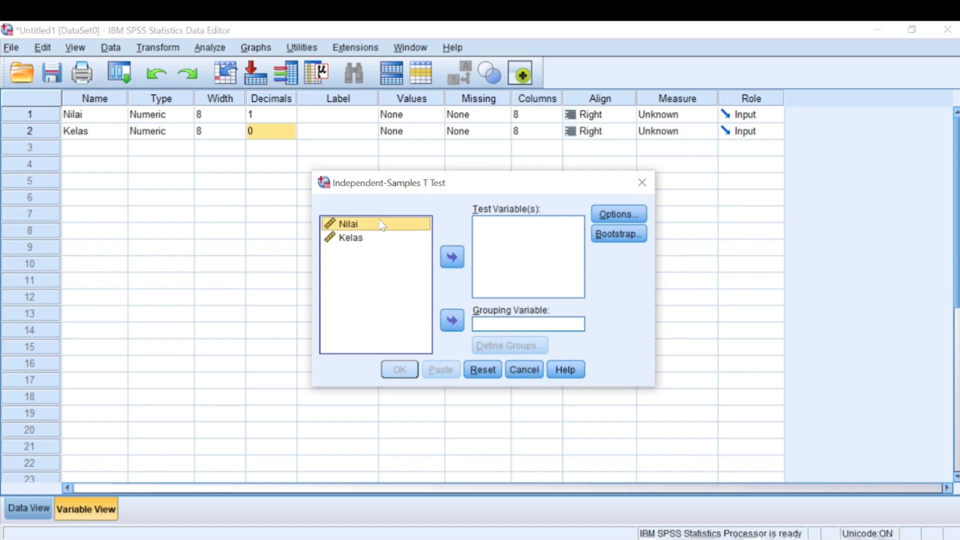
click(452, 258)
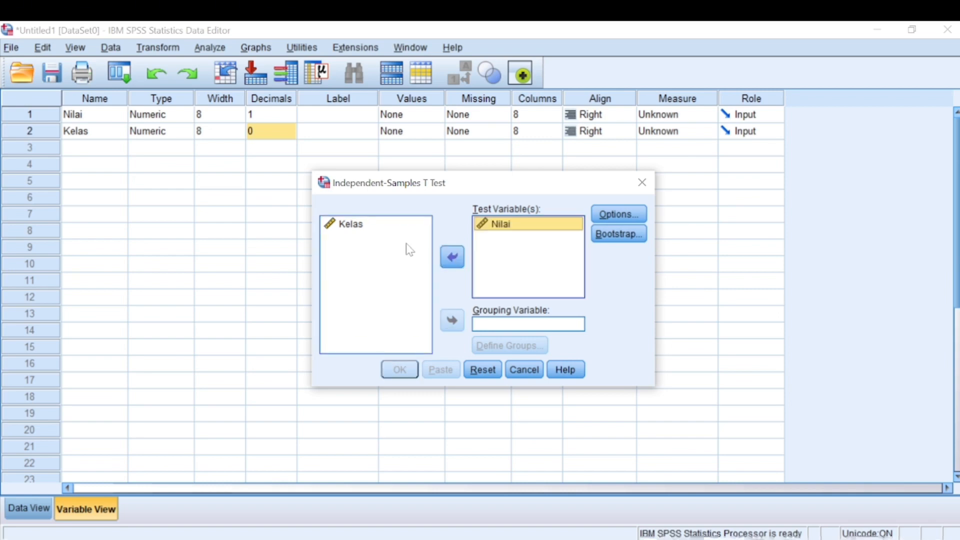
click(369, 225)
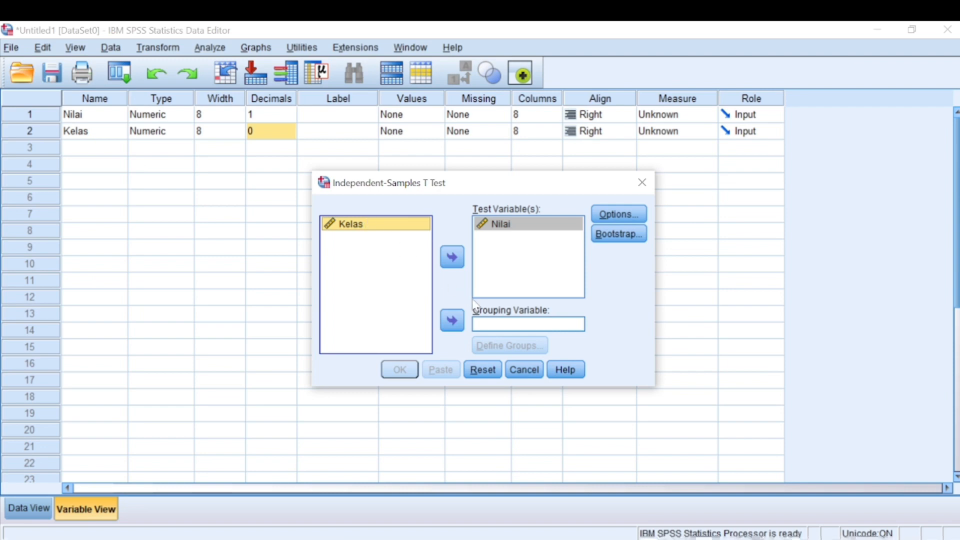
click(459, 320)
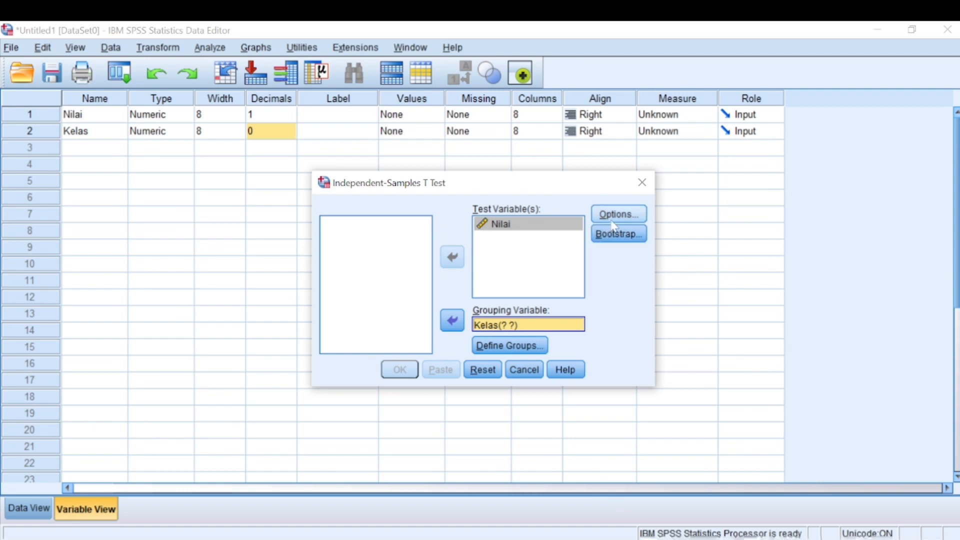
Step: Define the Kelas groups with the specified values 1 and 2, and run the t-test
click(525, 348)
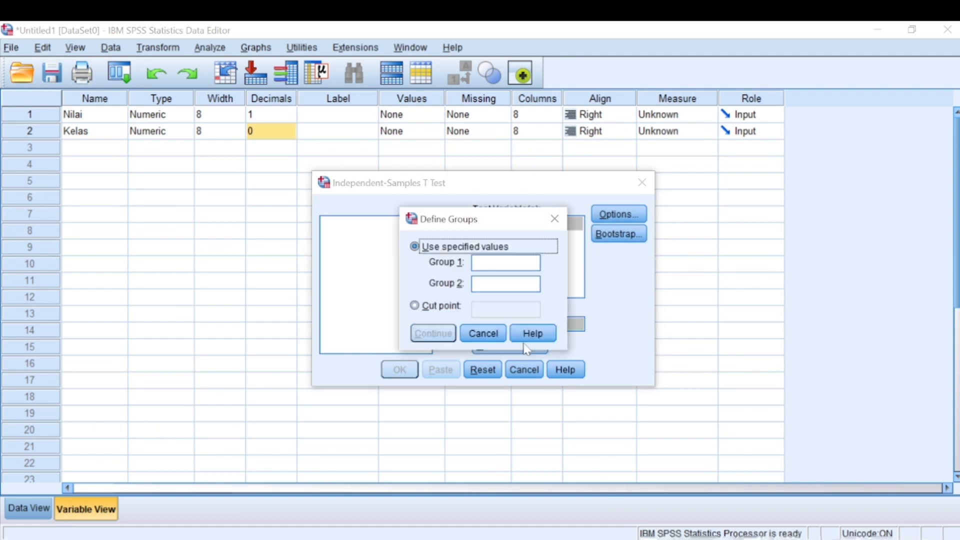
click(477, 261)
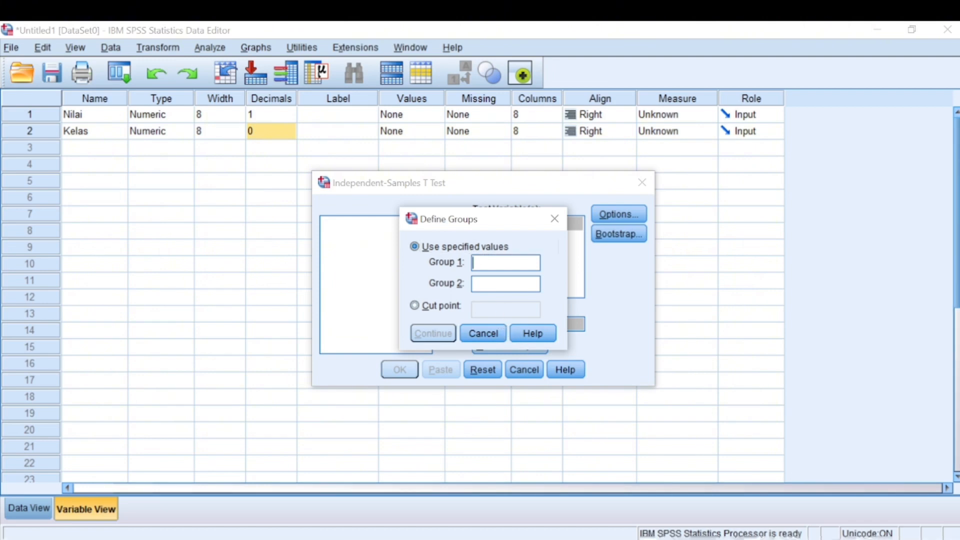
text(12)
key(BackSpace)
text(2)
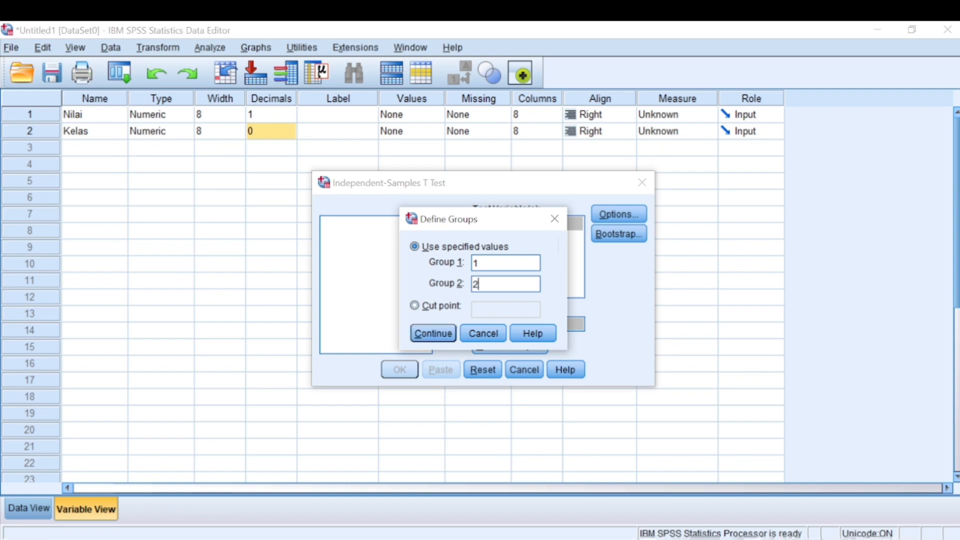
click(433, 340)
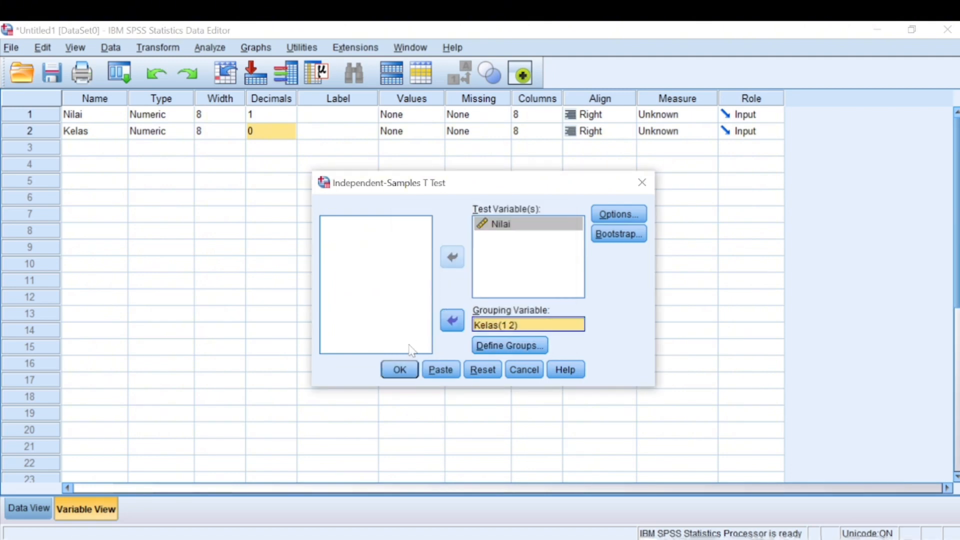
click(400, 370)
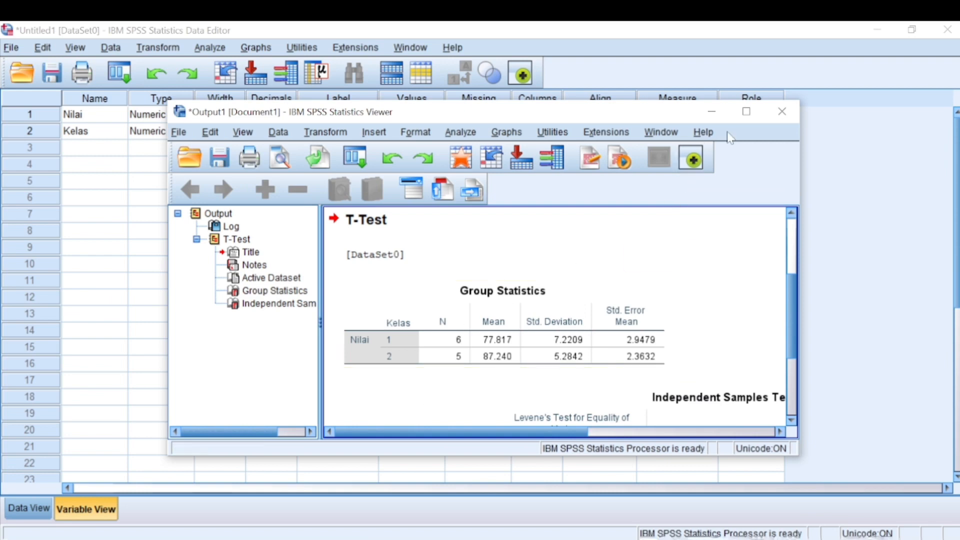
Step: Maximize the output window and examine the Group Statistics and Independent Samples Test tables
click(745, 115)
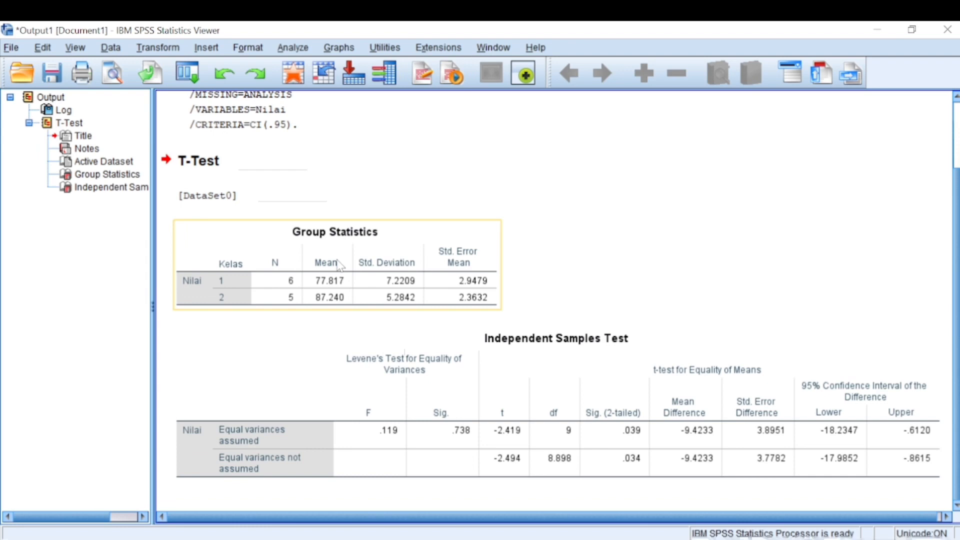
click(330, 312)
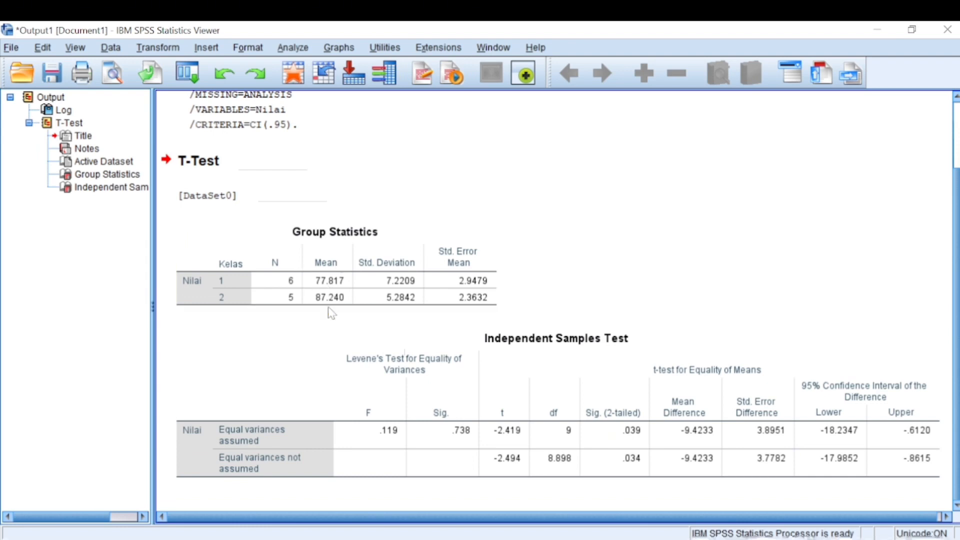
click(330, 313)
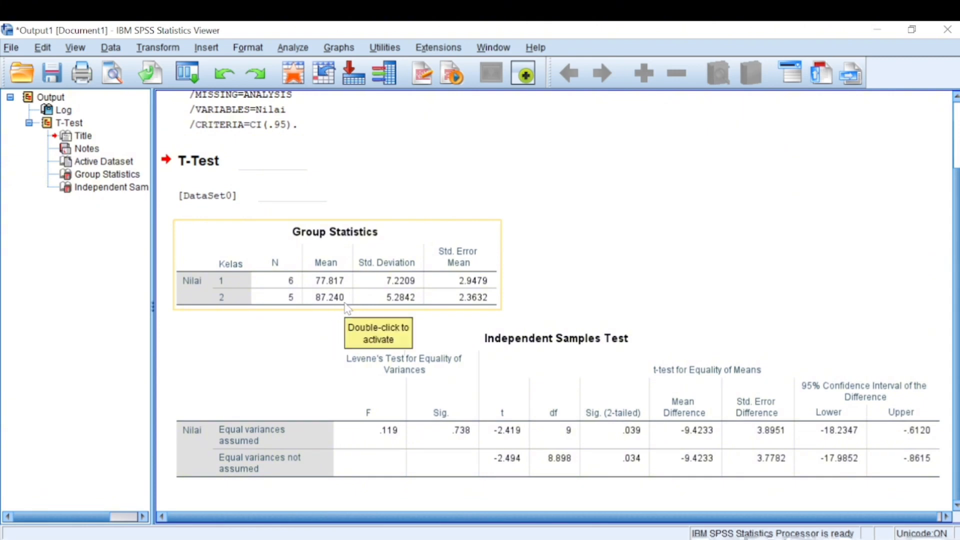
click(391, 335)
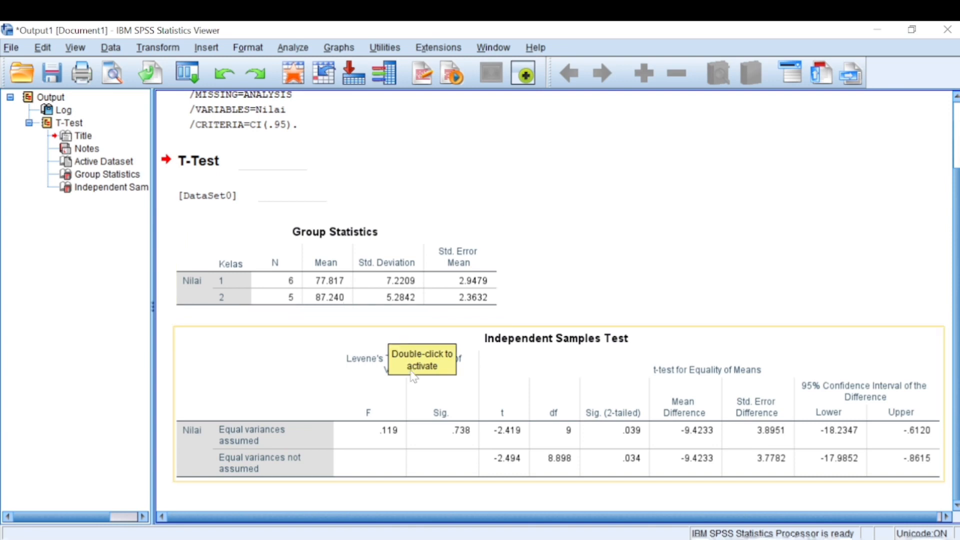